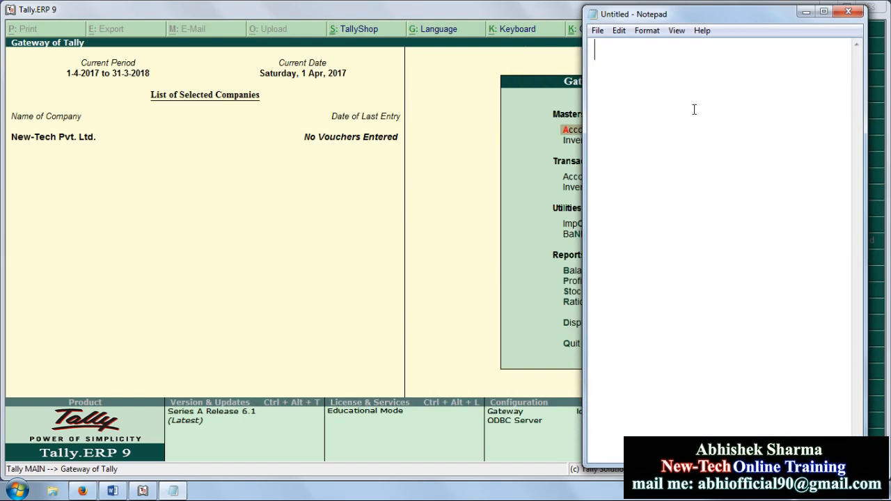
# Step: Note 'Company Info. Alt+F3' under a 'TALLY KEYS' heading in Notepad, then return to Tally
pyautogui.write('T')
pyautogui.write('ALLY KEYS__________')
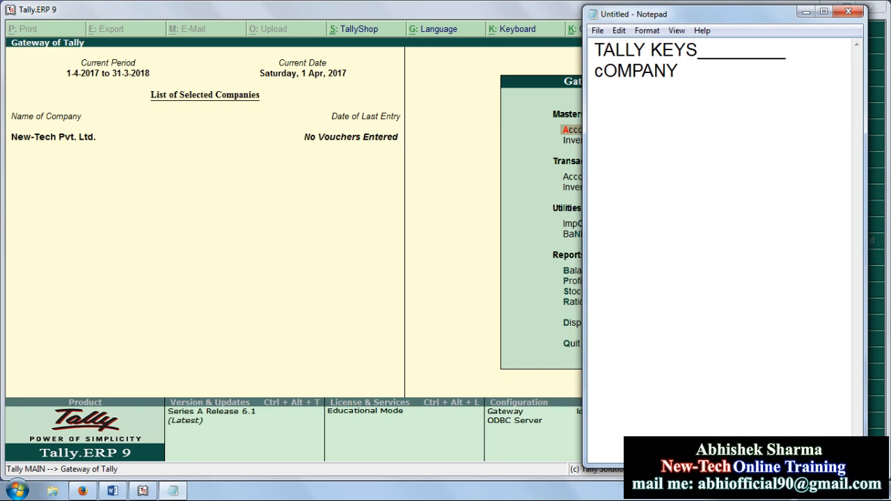
pyautogui.press('BackSpace')
pyautogui.press('BackSpace')
pyautogui.press('BackSpace')
pyautogui.press('BackSpace')
pyautogui.press('BackSpace')
pyautogui.press('BackSpace')
pyautogui.press('BackSpace')
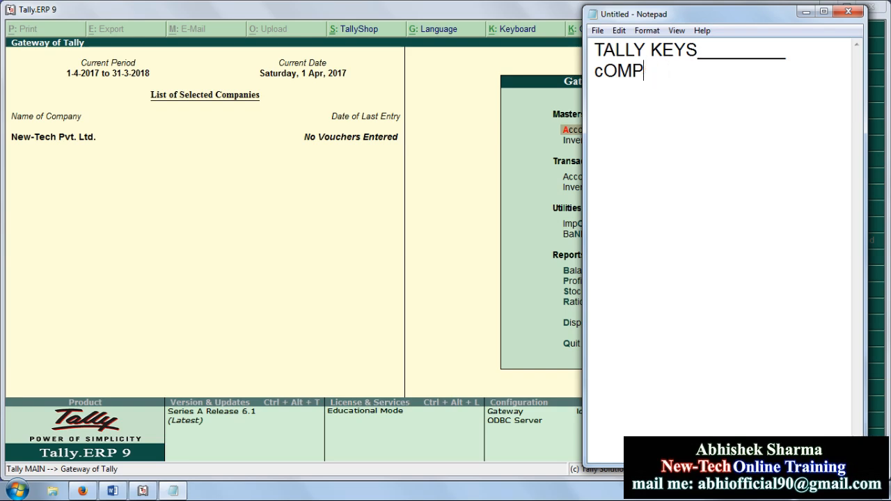
pyautogui.write('Company')
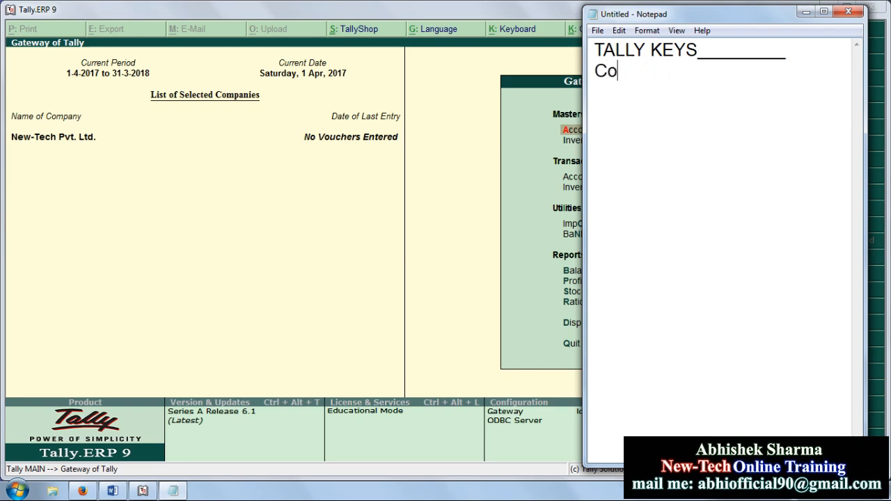
pyautogui.write(' Info.   Alt+F3')
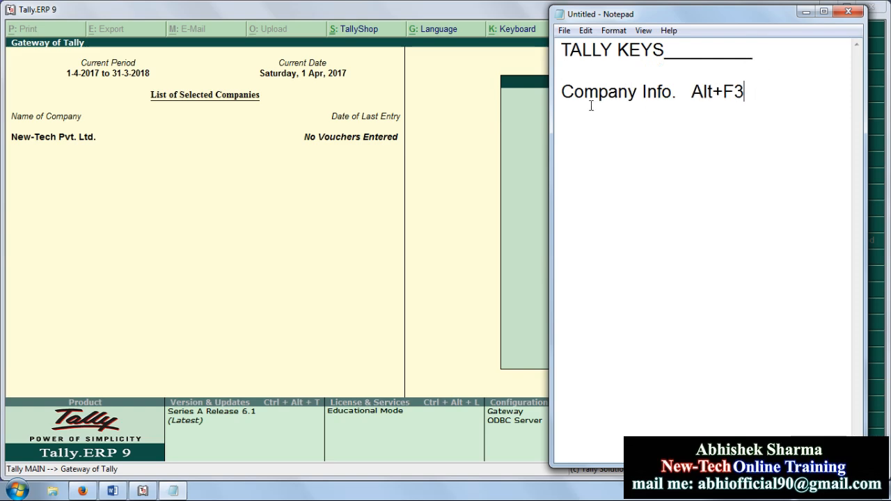
pyautogui.click(480, 119)
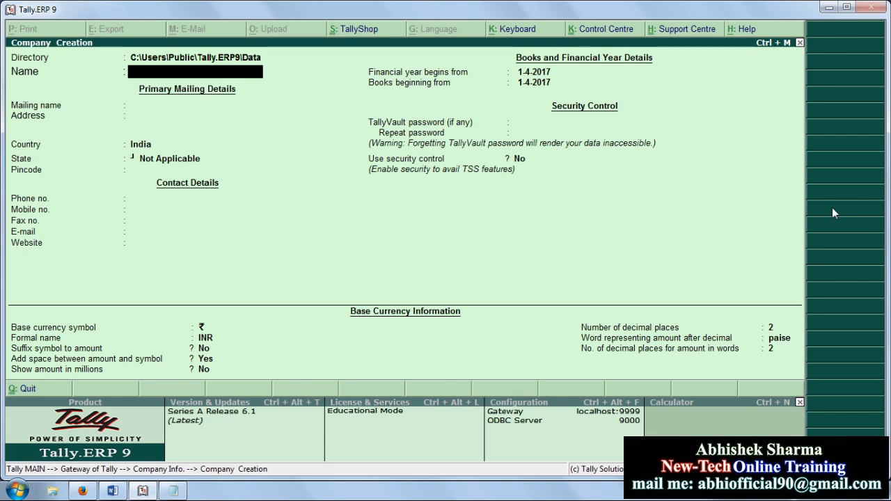
# Step: Name the new company 'Abc Pvt. Ltd.' and keep the same mailing name
pyautogui.write('Abc Pvt. Ltd.')
pyautogui.press('Return')
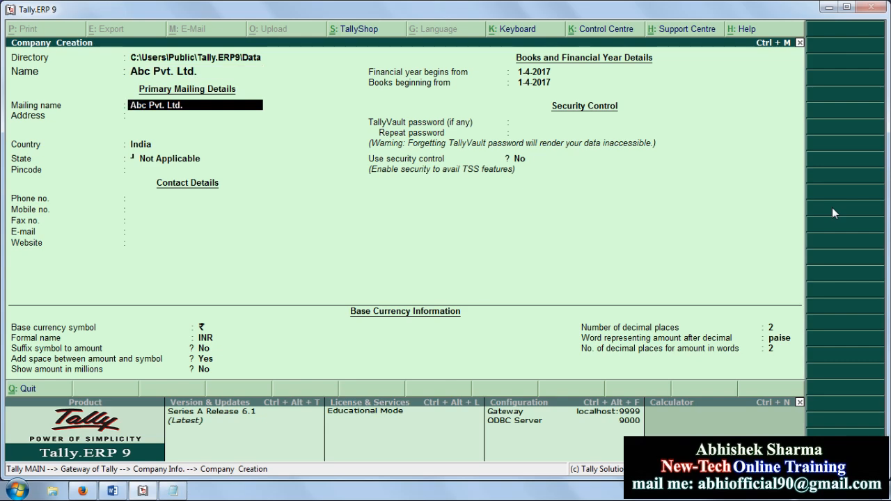
pyautogui.press('Return')
# Step: Enter the company's two-line street address and browse the country list
pyautogui.press('Return')
pyautogui.write('Noida')
pyautogui.press('Return')
pyautogui.press('Return')
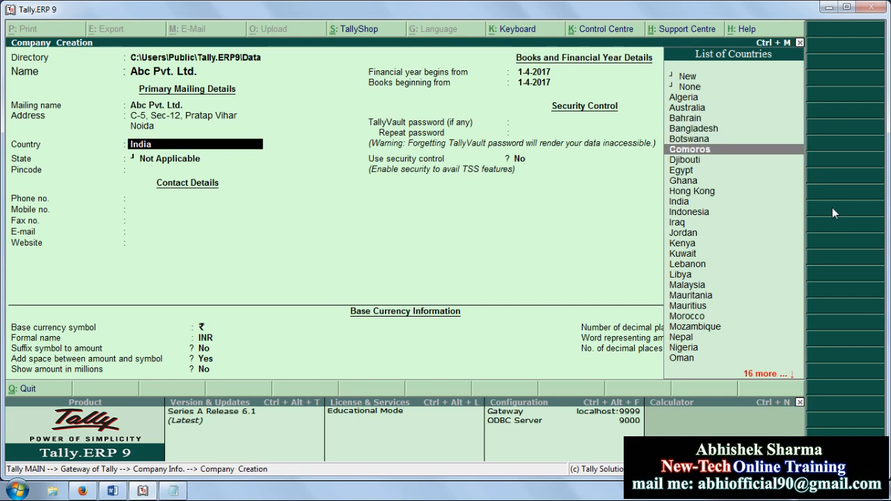
pyautogui.press('Down')
pyautogui.press('Down')
pyautogui.press('Down')
pyautogui.press('Down')
pyautogui.press('Down')
pyautogui.press('Down')
pyautogui.press('Down')
pyautogui.press('Down')
pyautogui.press('Down')
pyautogui.press('Down')
pyautogui.press('Down')
pyautogui.press('Down')
pyautogui.press('Down')
pyautogui.press('Down')
pyautogui.press('Up')
pyautogui.press('Up')
pyautogui.press('Up')
pyautogui.press('Up')
pyautogui.press('Up')
pyautogui.press('Up')
pyautogui.press('Up')
pyautogui.press('Up')
pyautogui.press('Up')
pyautogui.press('Up')
pyautogui.press('Up')
pyautogui.press('Down')
pyautogui.press('Down')
pyautogui.press('Down')
pyautogui.press('Down')
pyautogui.press('Up')
pyautogui.press('Up')
pyautogui.press('Up')
pyautogui.press('Up')
pyautogui.press('Up')
# Step: Select India as the country and enter the company's pincode
pyautogui.press('Down')
pyautogui.press('Down')
pyautogui.press('Down')
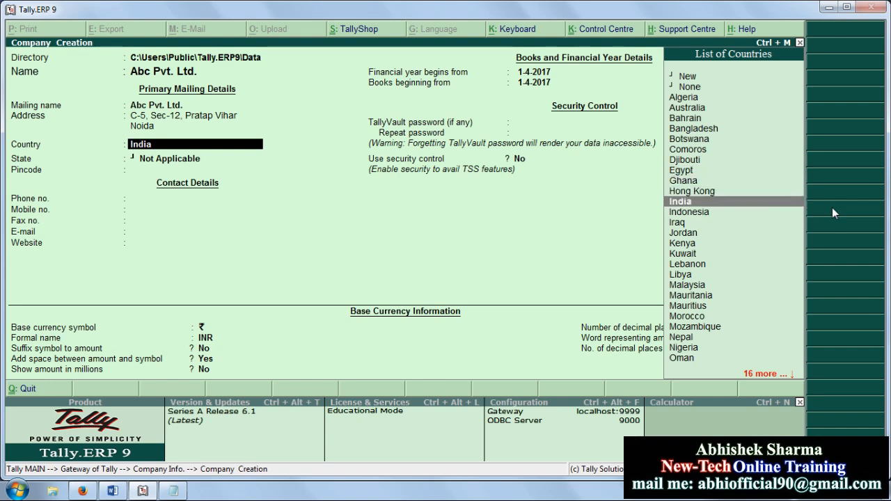
pyautogui.press('Down')
pyautogui.press('Down')
pyautogui.press('Down')
pyautogui.press('Up')
pyautogui.press('Up')
pyautogui.press('Up')
pyautogui.press('Return')
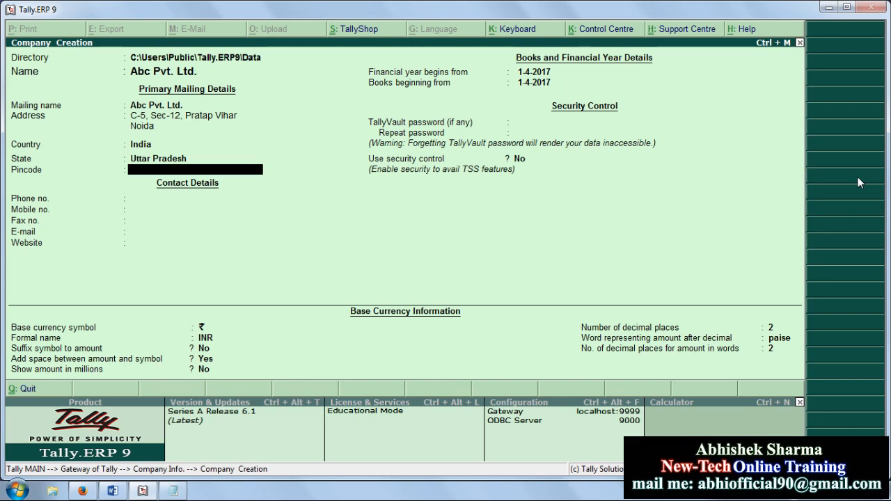
pyautogui.write('201002')
pyautogui.press('Return')
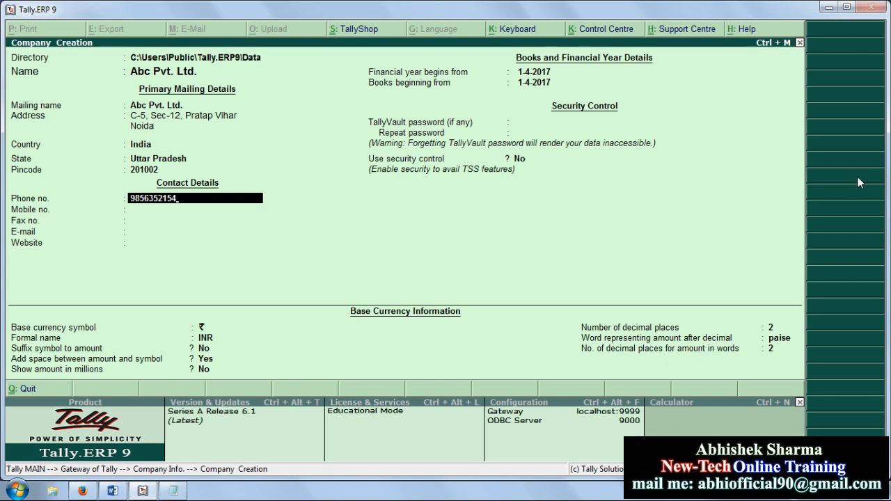
pyautogui.press('Return')
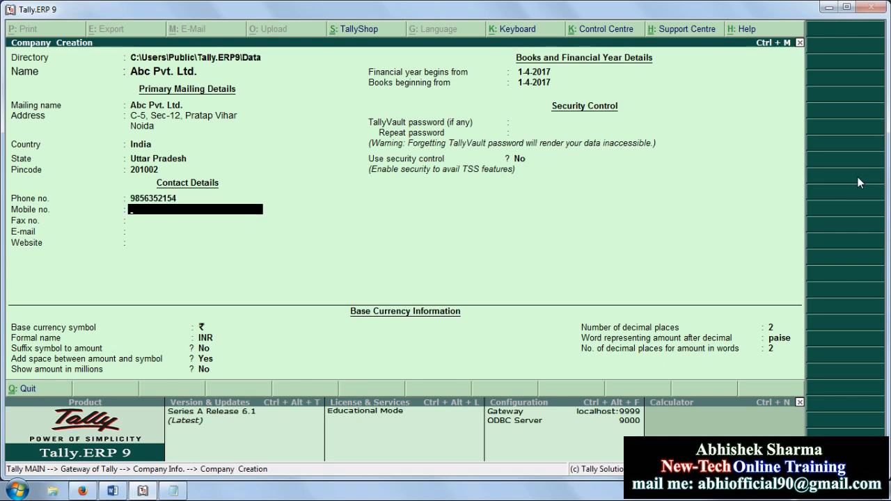
pyautogui.press('Return')
pyautogui.write('123456')
pyautogui.press('Return')
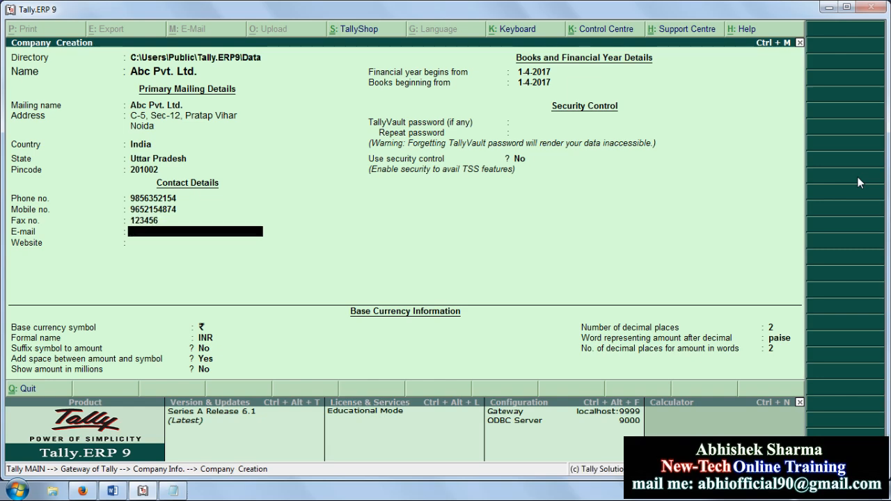
pyautogui.write('abc@gmail.com')
pyautogui.press('Return')
pyautogui.write('www.abcindia.com')
pyautogui.press('Return')
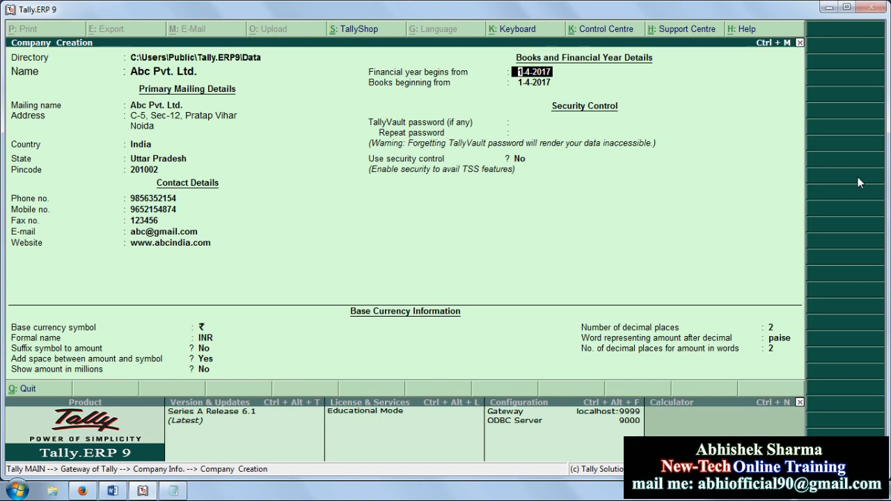
# Step: Set both Financial year begins from and Books beginning from to 1-4-2017
pyautogui.write('1-42017')
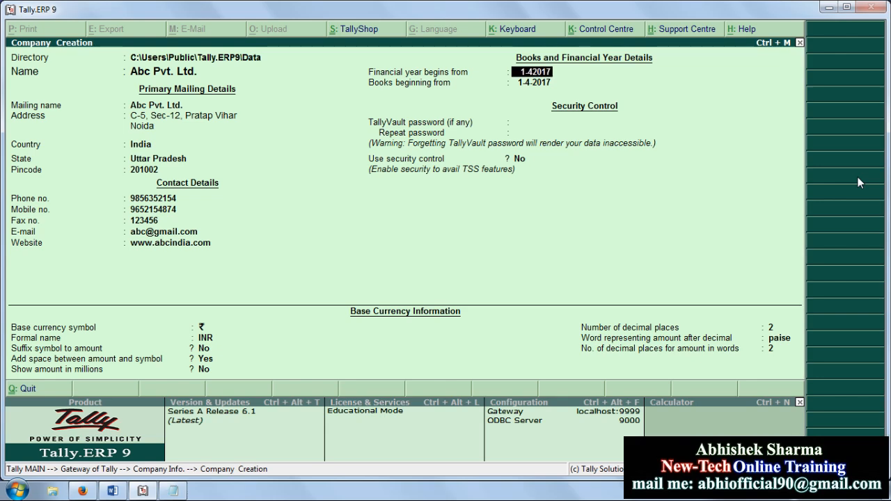
pyautogui.press('Return')
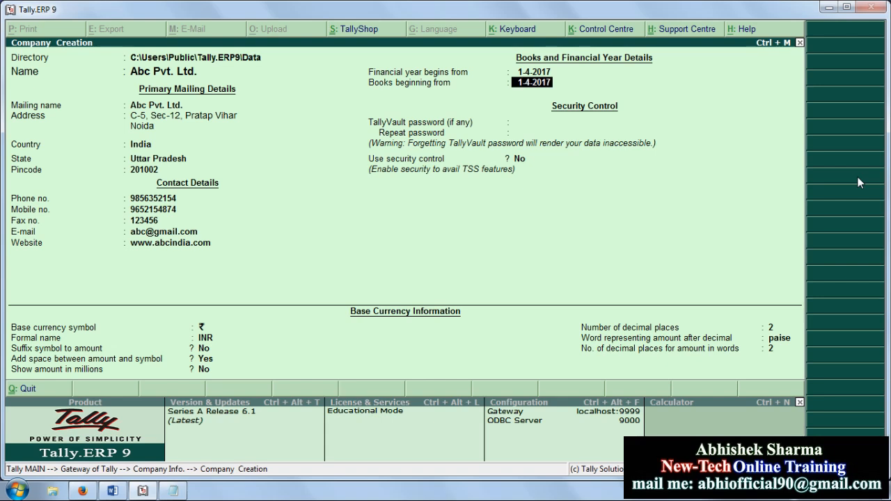
pyautogui.write('4-4-2017')
pyautogui.press('BackSpace')
pyautogui.press('BackSpace')
pyautogui.press('BackSpace')
pyautogui.press('BackSpace')
pyautogui.press('BackSpace')
pyautogui.press('BackSpace')
pyautogui.press('BackSpace')
pyautogui.press('BackSpace')
pyautogui.write('2-4-2017')
pyautogui.press('Return')
pyautogui.press('BackSpace')
pyautogui.write('1-4-2017')
pyautogui.press('Return')
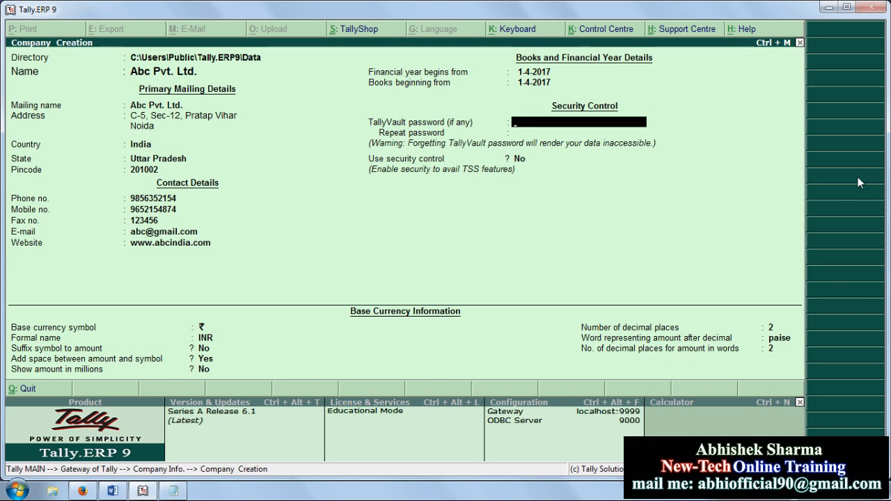
# Step: Replace the long TallyVault password with a three-character one and repeat it to confirm
pyautogui.write('a')
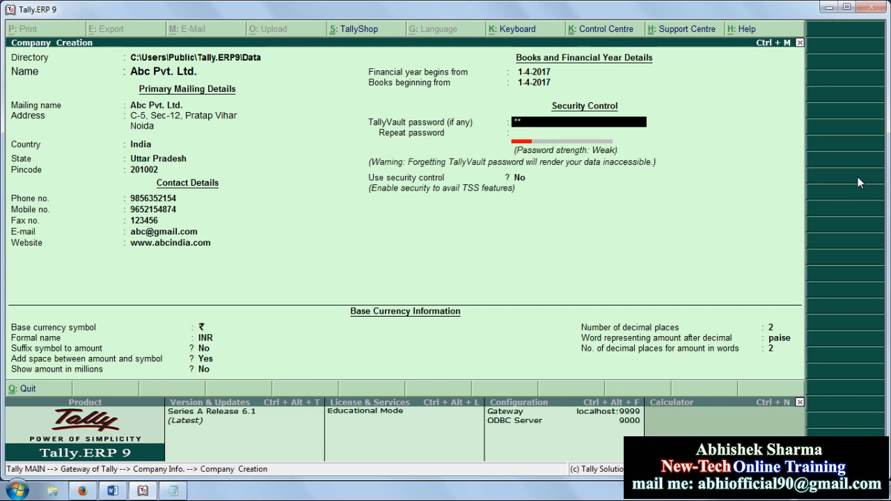
pyautogui.press('Return')
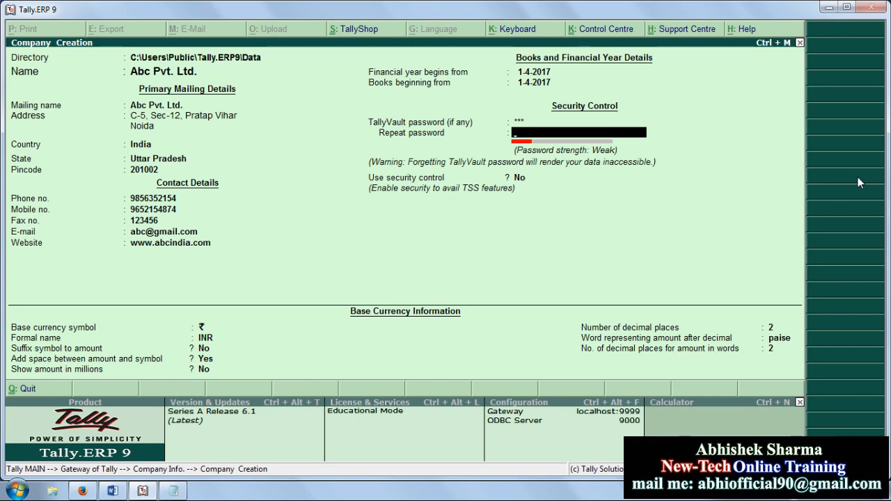
pyautogui.press('BackSpace')
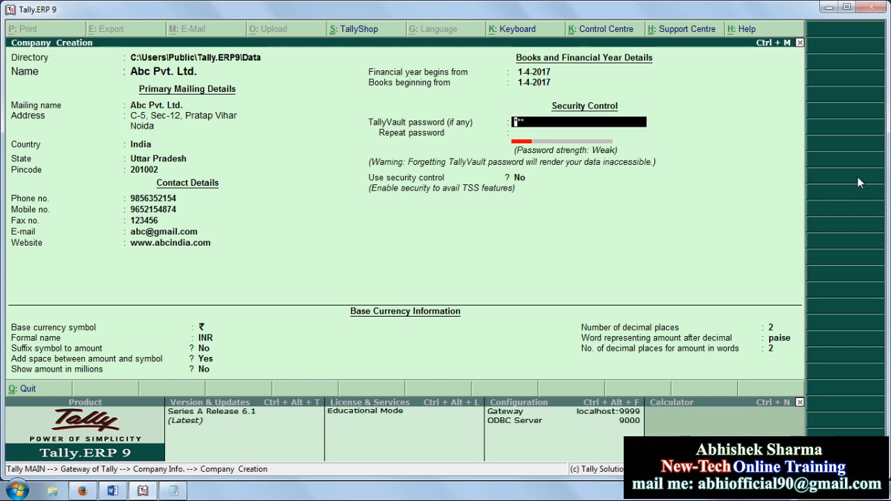
pyautogui.write('abc123')
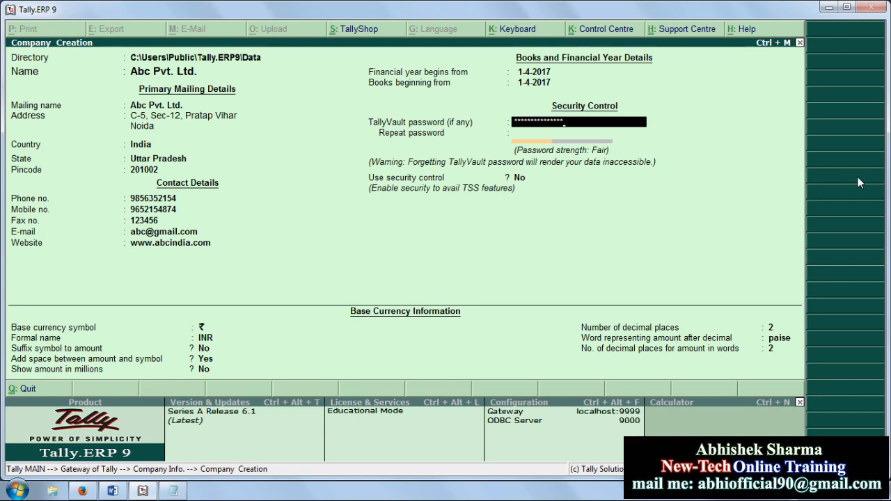
pyautogui.write('**********')
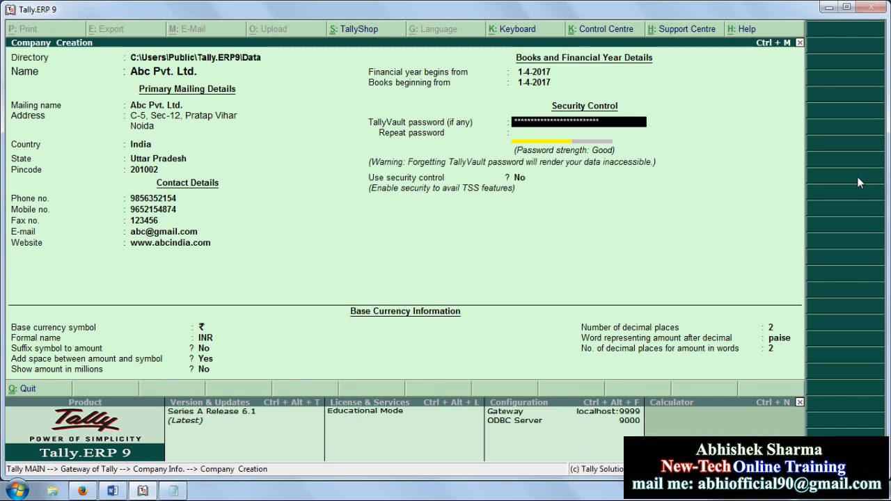
pyautogui.write('*')
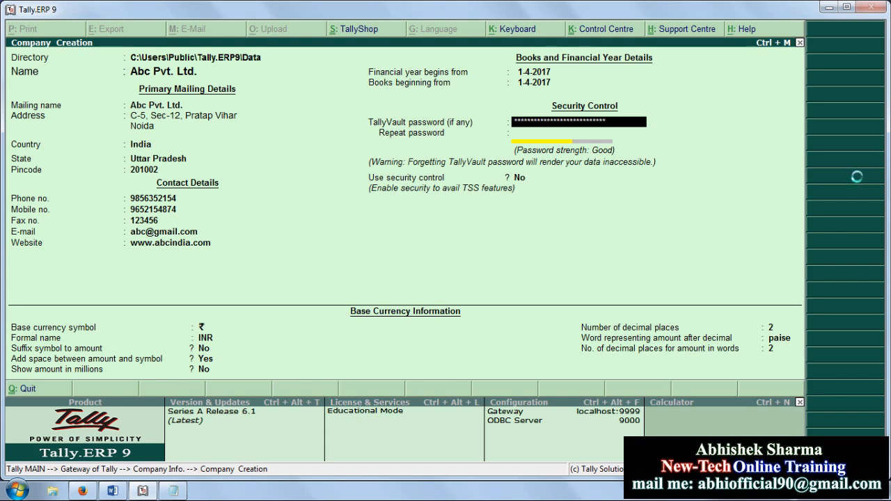
pyautogui.press('Return')
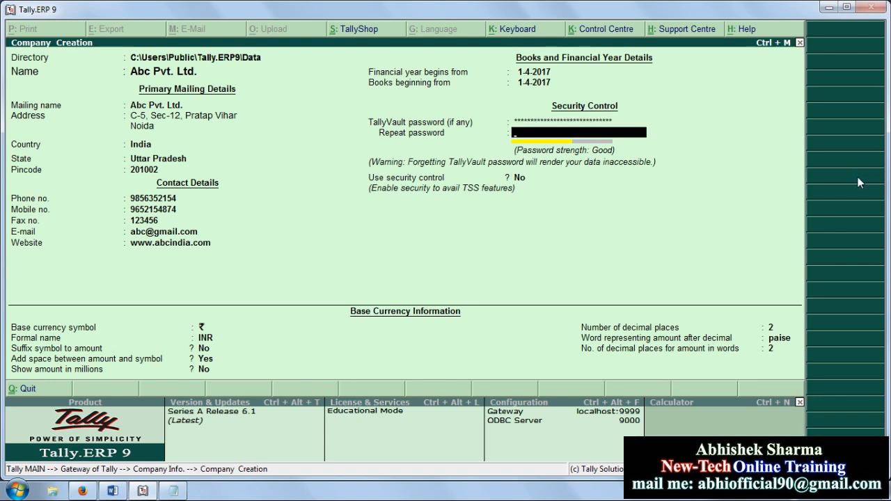
pyautogui.press('BackSpace')
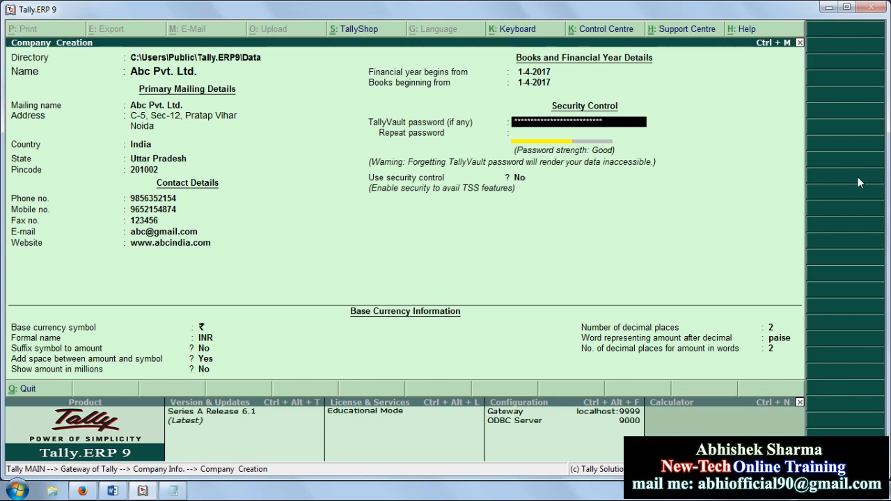
pyautogui.press('BackSpace')
pyautogui.press('BackSpace')
pyautogui.press('BackSpace')
pyautogui.press('BackSpace')
pyautogui.press('BackSpace')
pyautogui.press('BackSpace')
pyautogui.press('BackSpace')
pyautogui.press('BackSpace')
pyautogui.press('BackSpace')
pyautogui.press('BackSpace')
pyautogui.press('BackSpace')
pyautogui.press('BackSpace')
pyautogui.press('BackSpace')
pyautogui.press('BackSpace')
pyautogui.press('BackSpace')
pyautogui.press('BackSpace')
pyautogui.press('BackSpace')
pyautogui.press('BackSpace')
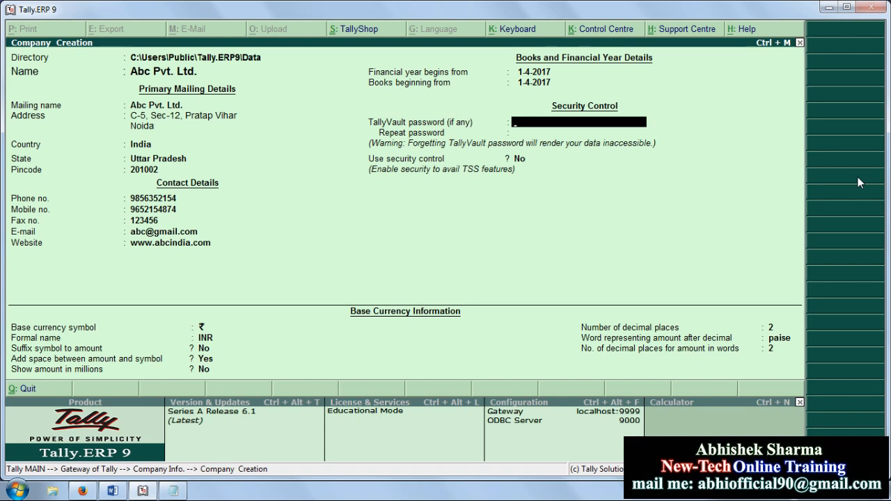
pyautogui.write('***')
pyautogui.press('Return')
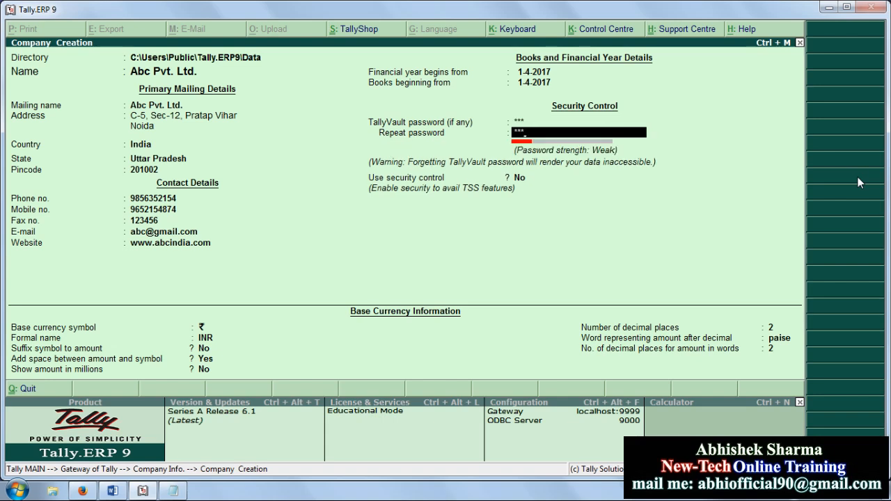
pyautogui.write('***')
pyautogui.press('Return')
pyautogui.press('Return')
pyautogui.press('Return')
pyautogui.press('Return')
pyautogui.press('Return')
pyautogui.press('Return')
pyautogui.press('Return')
pyautogui.press('Return')
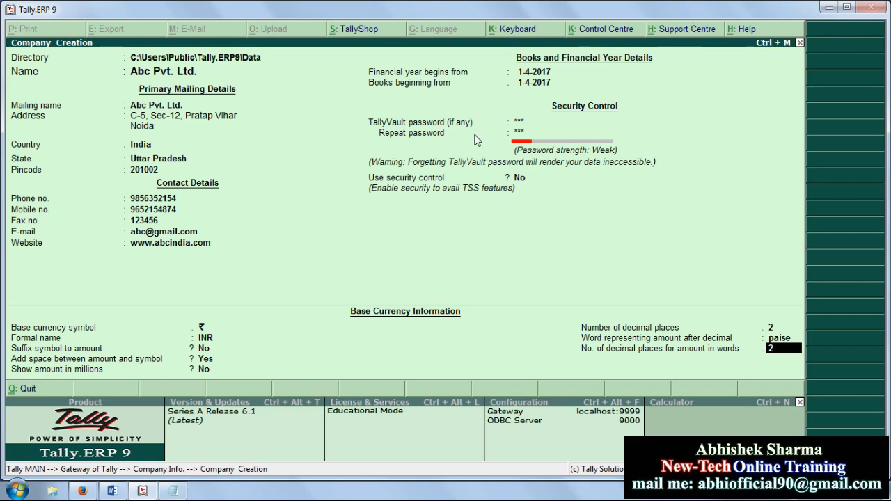
# Step: Accept the Abc Pvt. Ltd. creation form and submit the vault password to save it
pyautogui.press('Return')
pyautogui.press('Return')
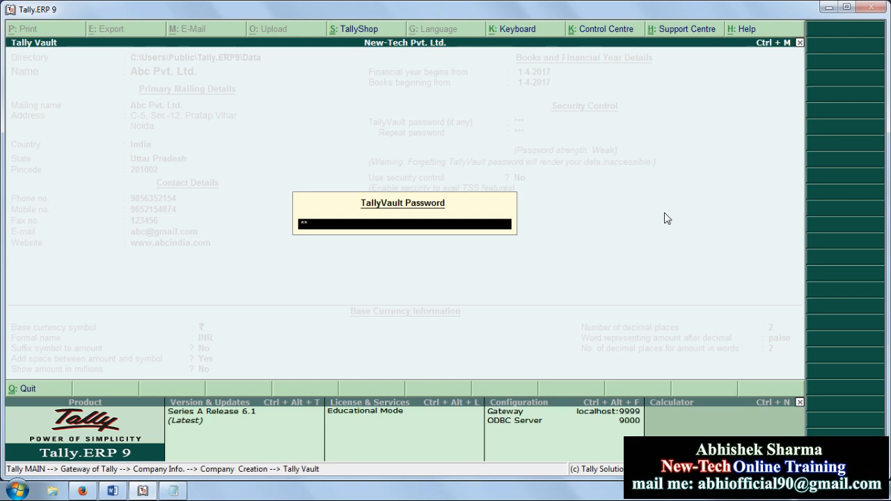
pyautogui.press('Return')
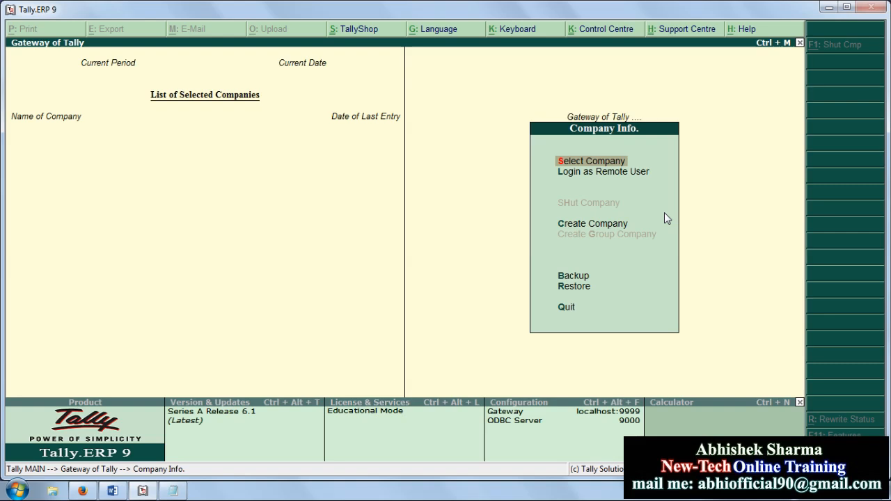
pyautogui.press('Return')
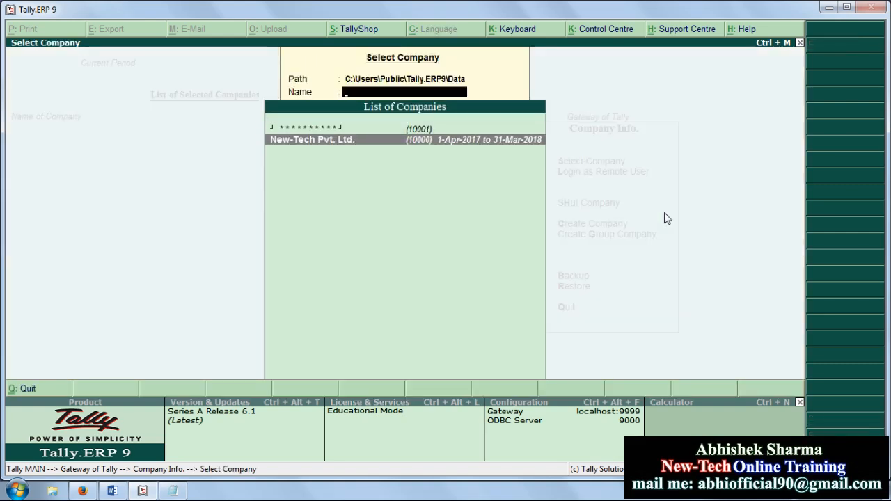
pyautogui.press('Up')
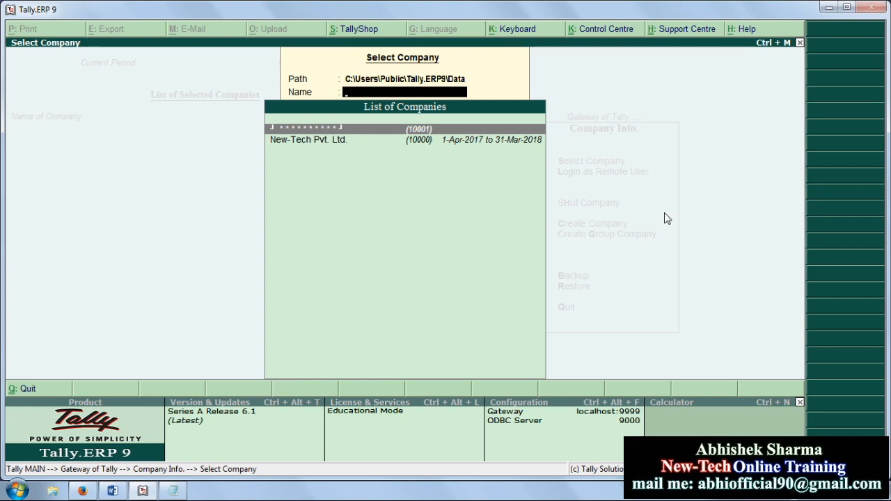
pyautogui.press('Down')
pyautogui.press('Up')
pyautogui.press('Down')
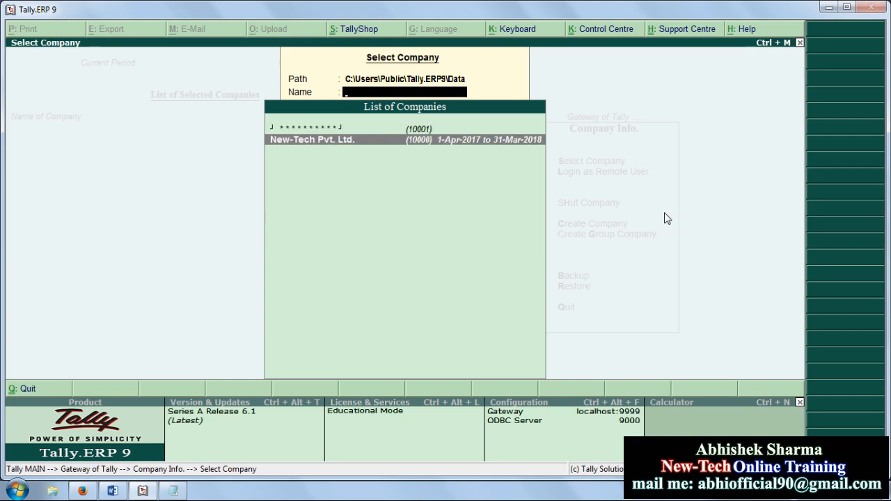
pyautogui.press('Return')
pyautogui.hotkey('alt', 'F3')
pyautogui.press('Down')
pyautogui.press('Return')
pyautogui.press('Return')
pyautogui.press('Return')
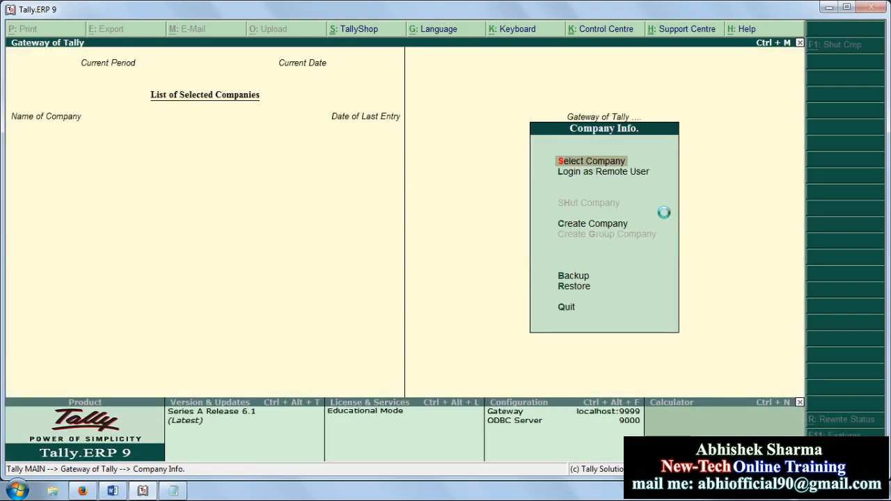